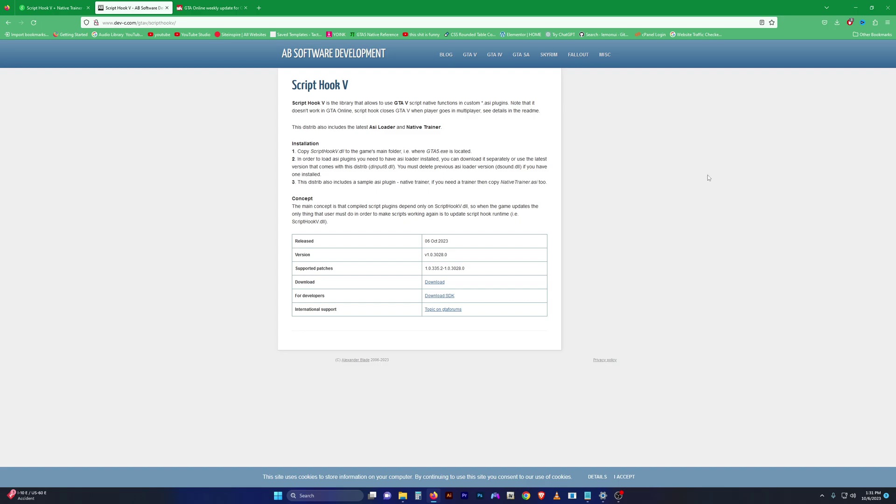
Return to the Script Hook V mod page, then bring up the 'gta june update' backup folder.
left_click(51, 8)
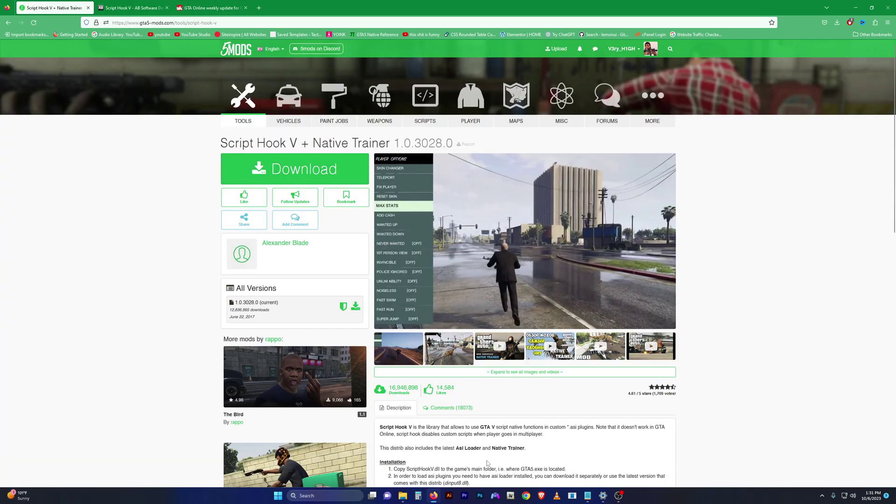
mouse_move(402, 498)
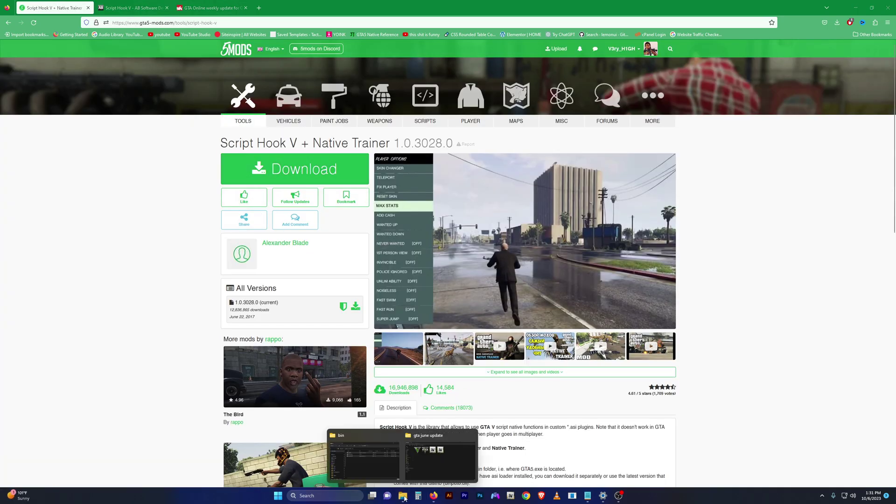
left_click(426, 454)
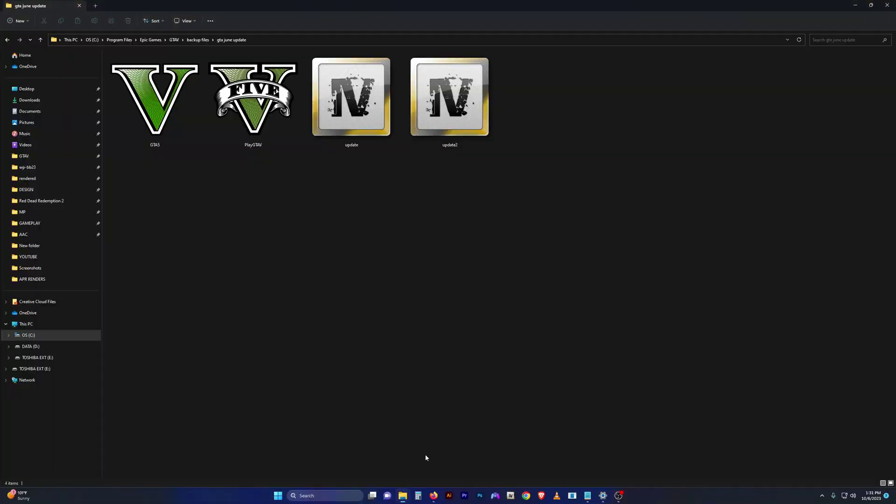
Minimize the backup folder, browse the Tools category, and open the Script Hook V + Native Trainer page.
left_click(855, 8)
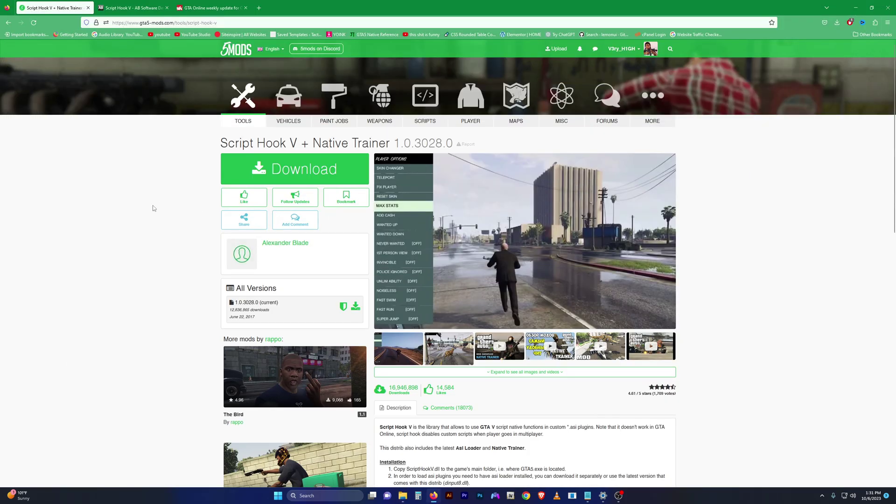
left_click(244, 124)
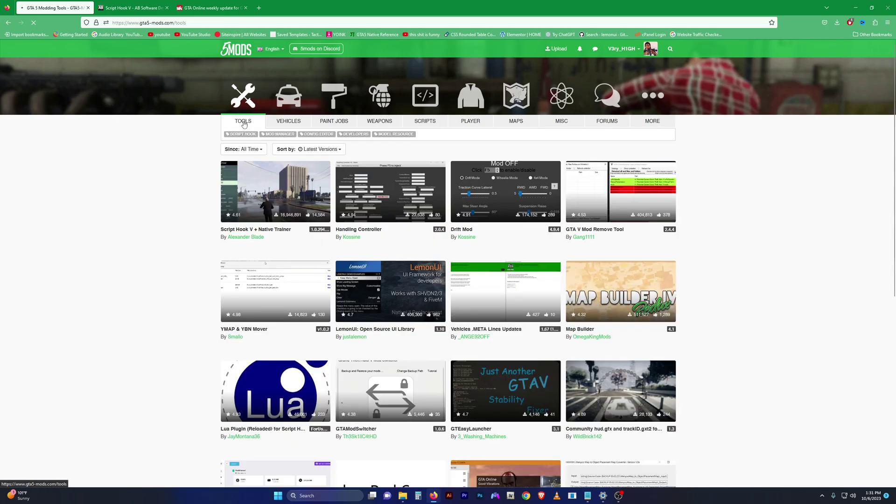
left_click(311, 150)
left_click(310, 151)
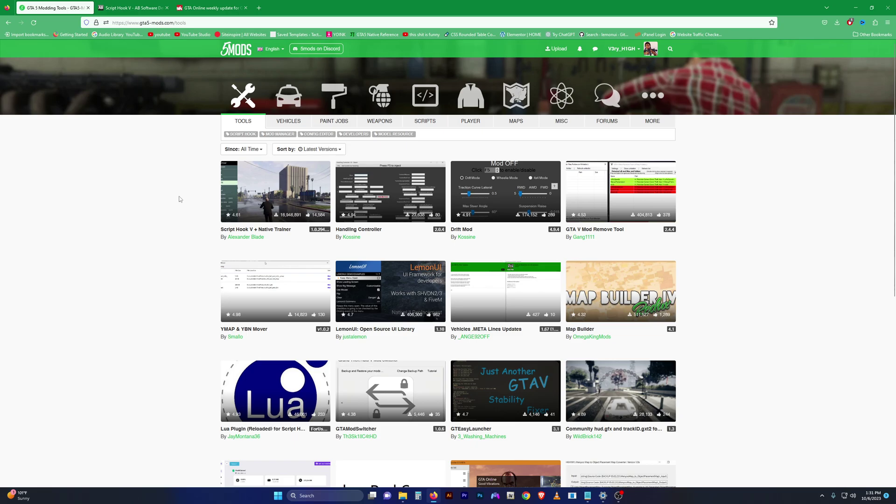
left_click(256, 215)
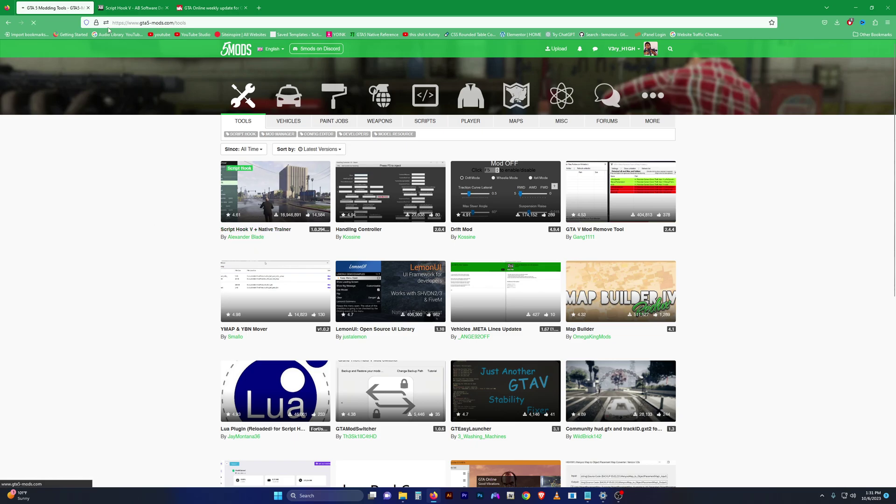
On dev-c.com, check version v1.0.3028.0 and its supported patches, then download the ScriptHookV zip.
left_click(143, 9)
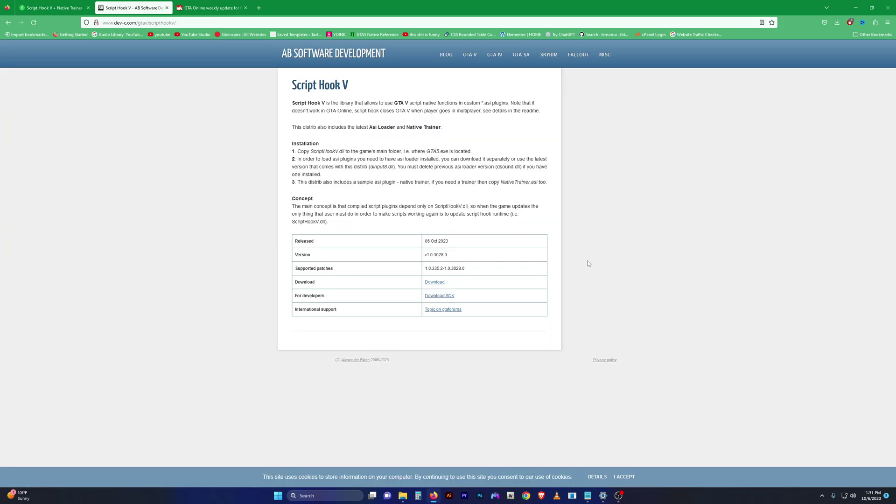
left_click_drag(427, 241, 408, 258)
left_click(646, 251)
left_click_drag(425, 270, 507, 267)
left_click(615, 252)
left_click(430, 282)
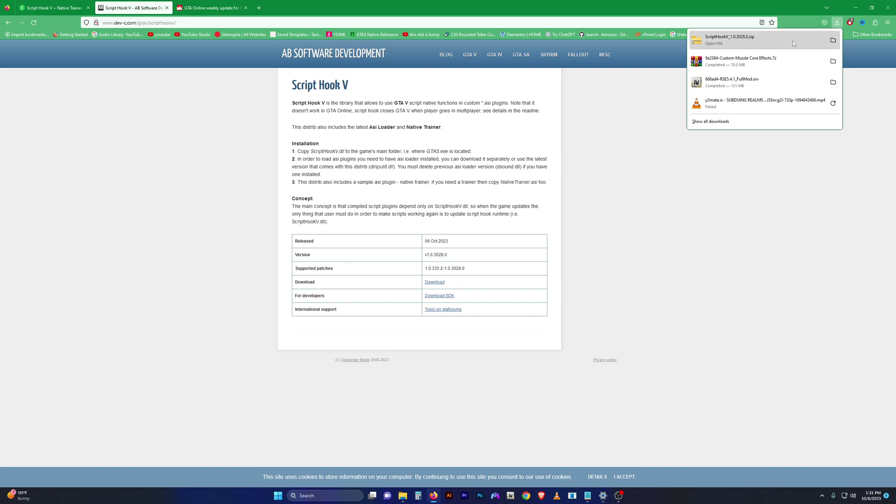
Open the ScriptHookV_1.0.3028.0 zip's bin folder and select dinput8.dll and ScriptHookV.dll.
left_click(774, 42)
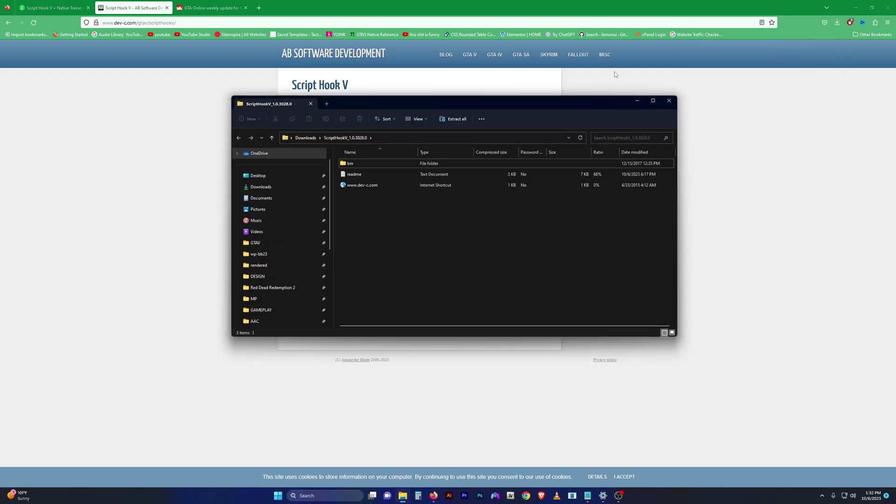
double_click(353, 165)
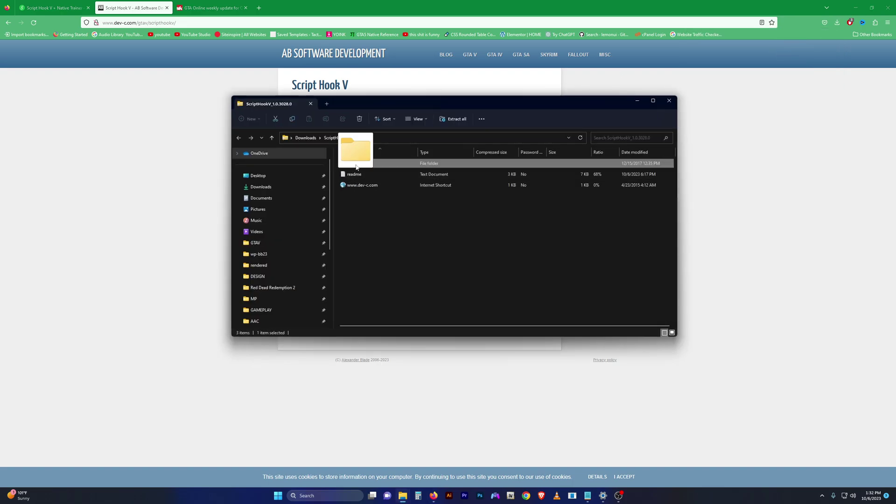
left_click(356, 165)
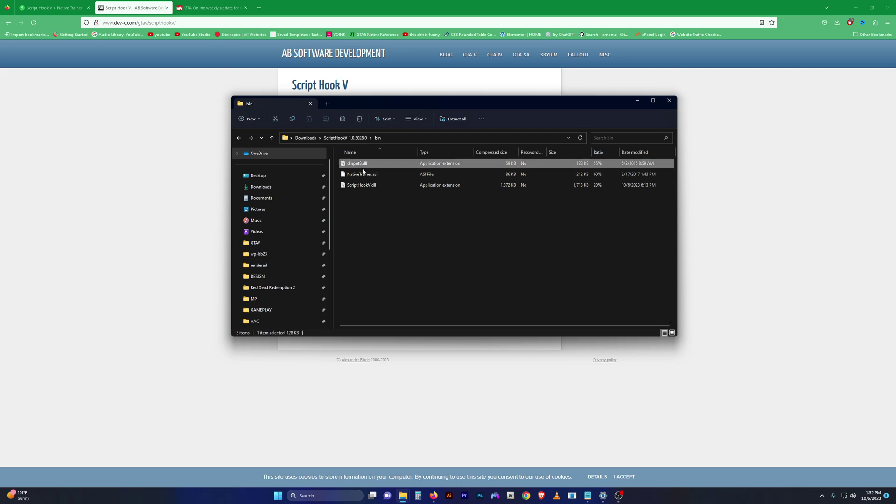
left_click(368, 186, "ctrl")
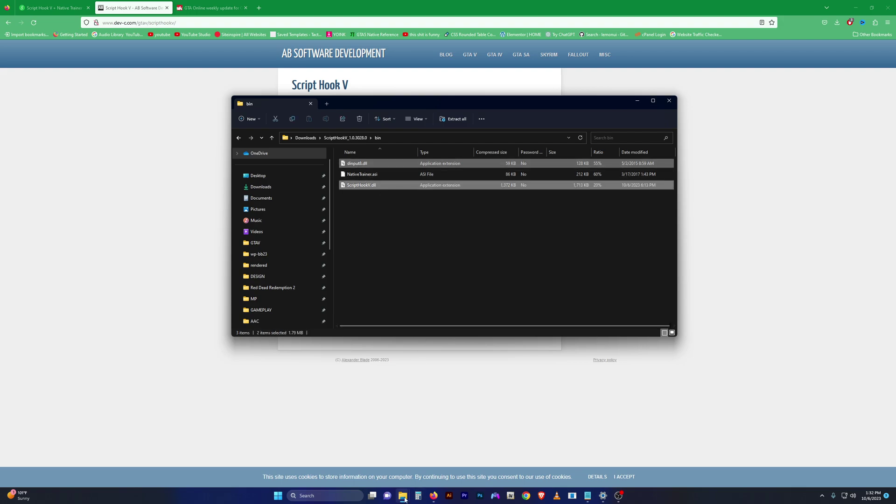
In the other Explorer window, go up to the GTAV game folder and shrink the icons.
mouse_move(404, 498)
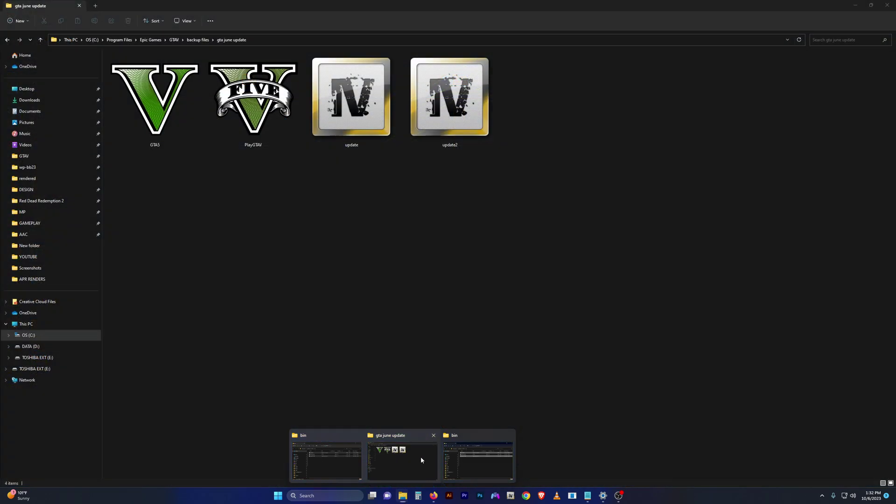
left_click(421, 460)
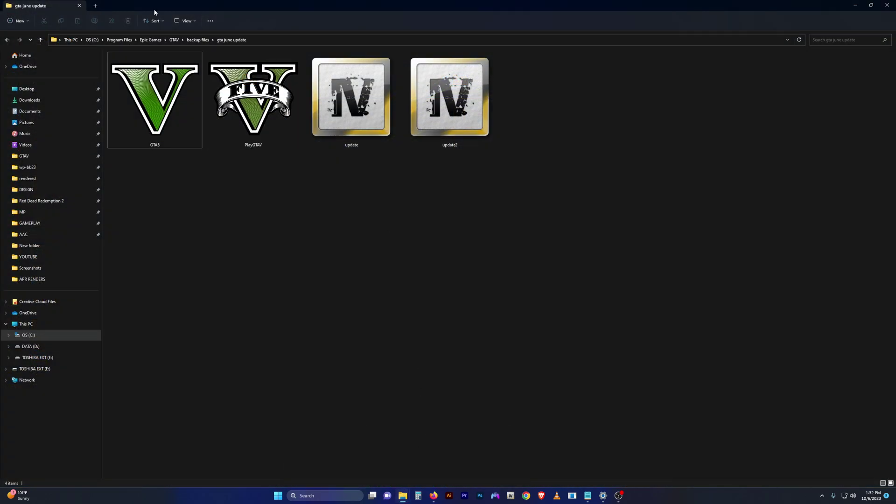
left_click(174, 40)
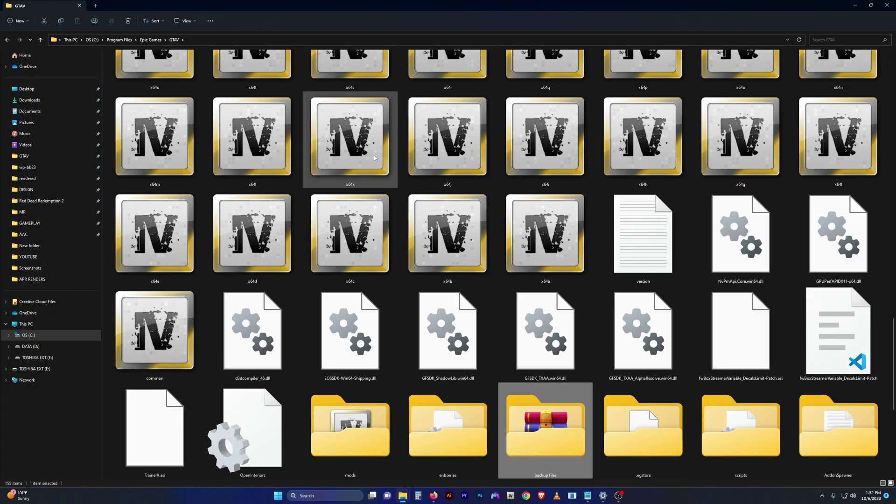
scroll(392, 170, "down", 5, "ctrl")
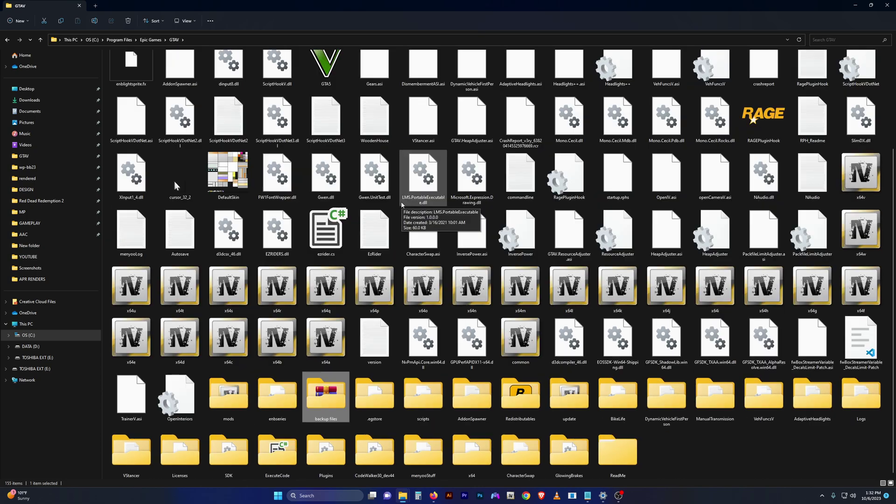
scroll(405, 202, "down", 1, "ctrl")
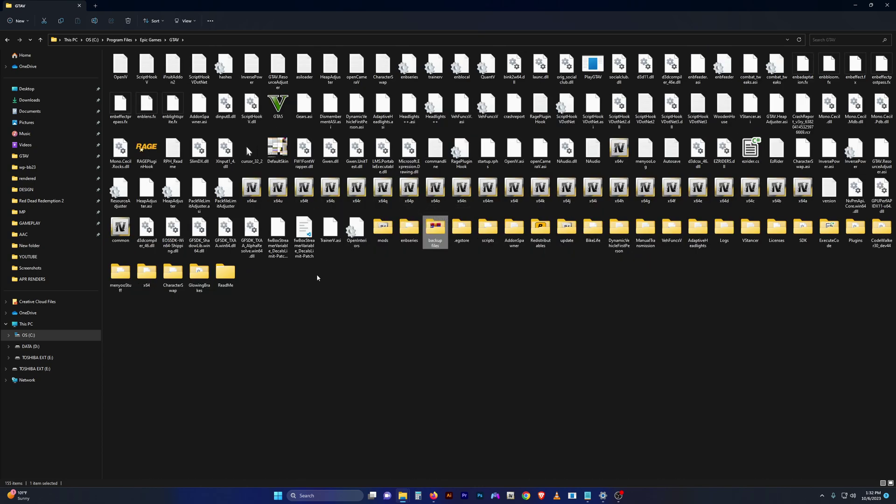
Look inside backup files, then return to GTAV and select the GTA5 and PlayGTAV executables.
left_click(350, 309)
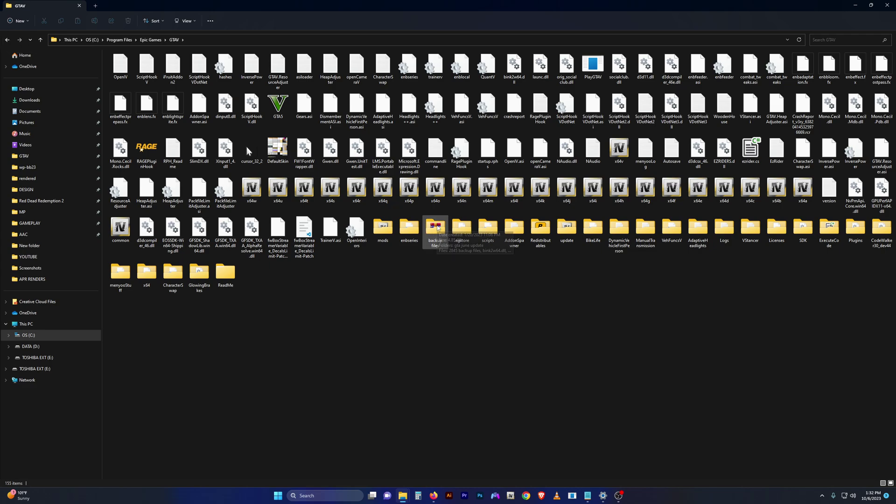
double_click(437, 228)
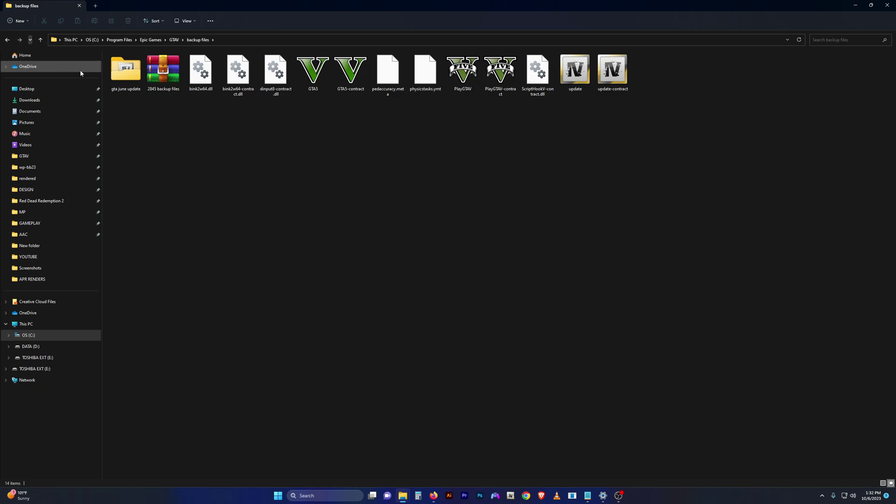
left_click(10, 41)
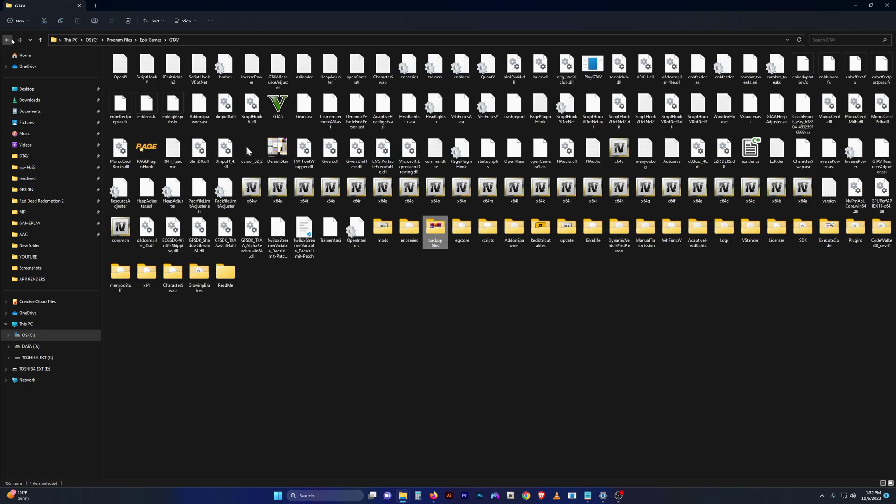
left_click(282, 105)
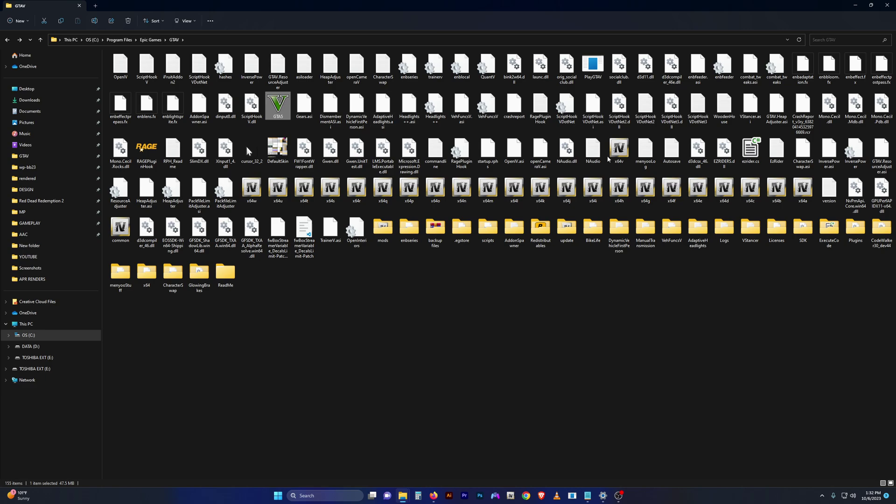
left_click(597, 77)
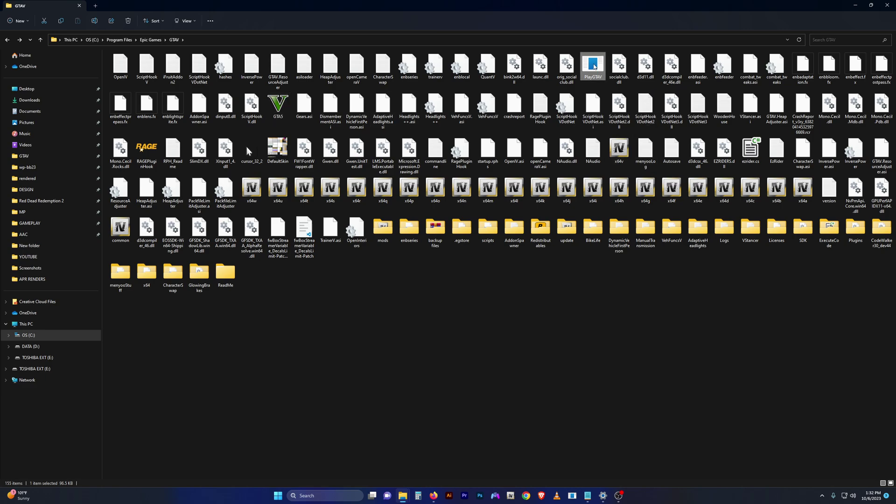
Open backup files > gta june update.
scroll(597, 77, "up", 1)
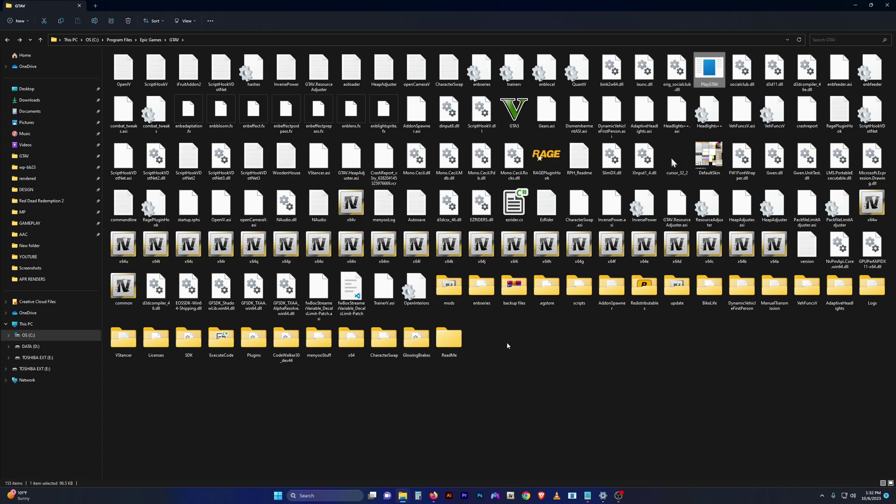
double_click(518, 286)
double_click(130, 75)
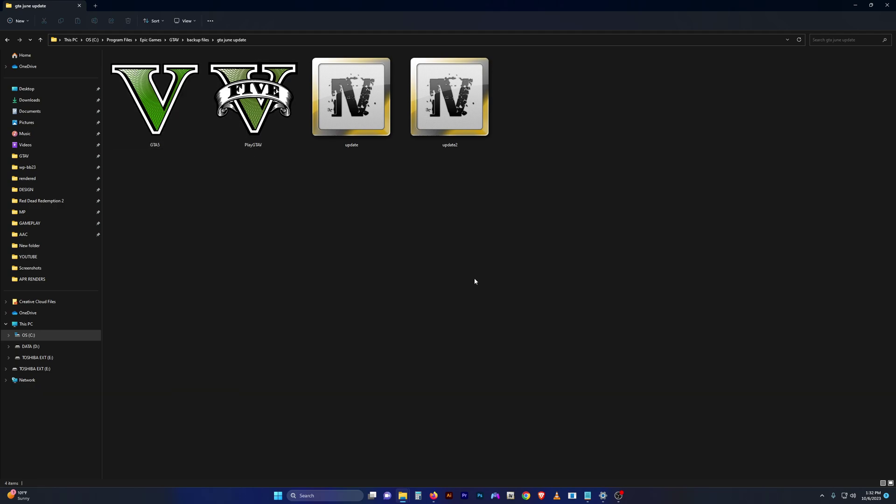
Check the update and update2 backups, then return to GTAV and select the update folder.
left_click(370, 109)
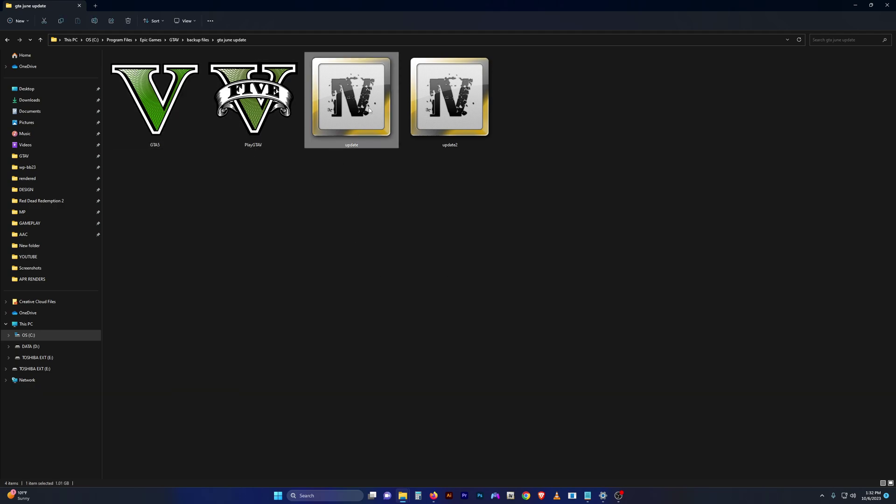
left_click(442, 119)
left_click(366, 177)
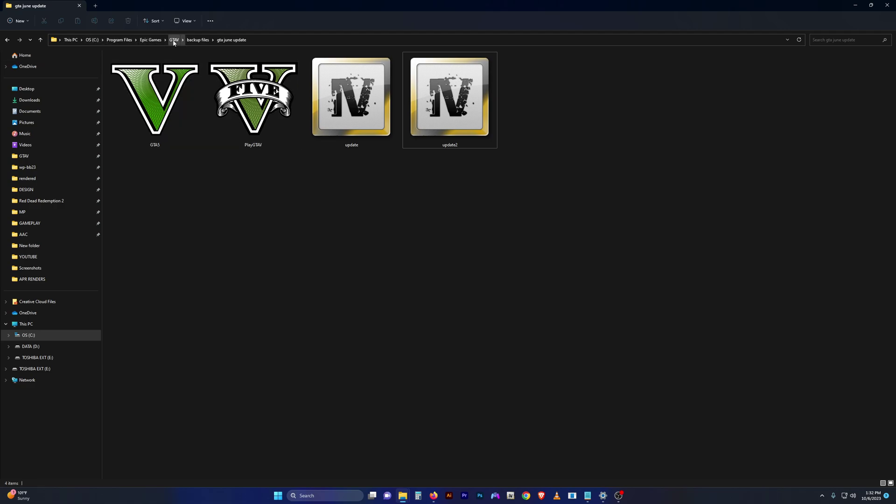
left_click(364, 105)
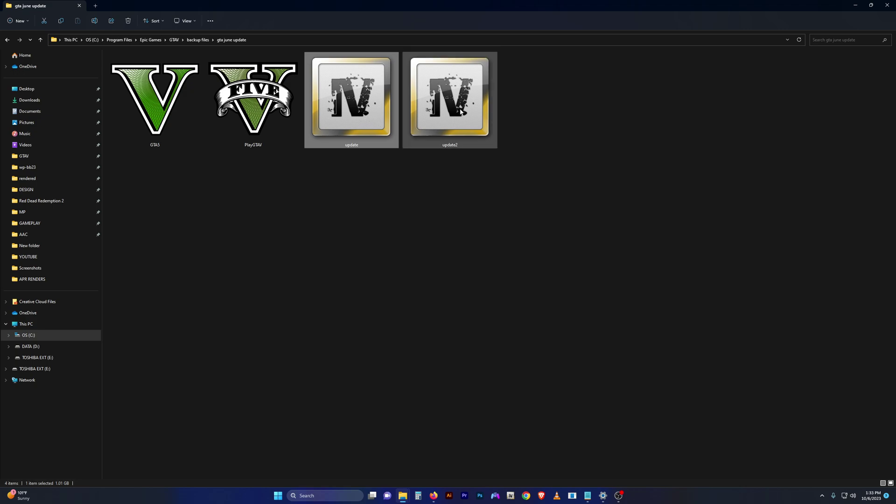
left_click(174, 40)
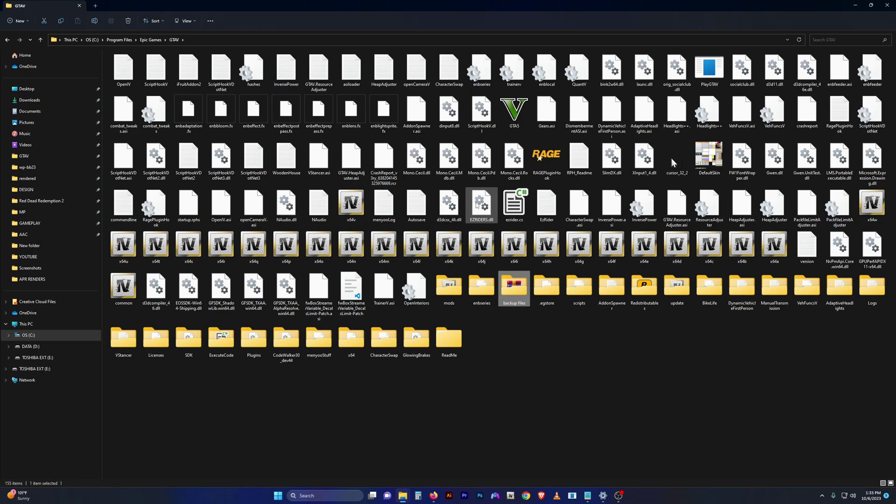
left_click(562, 414)
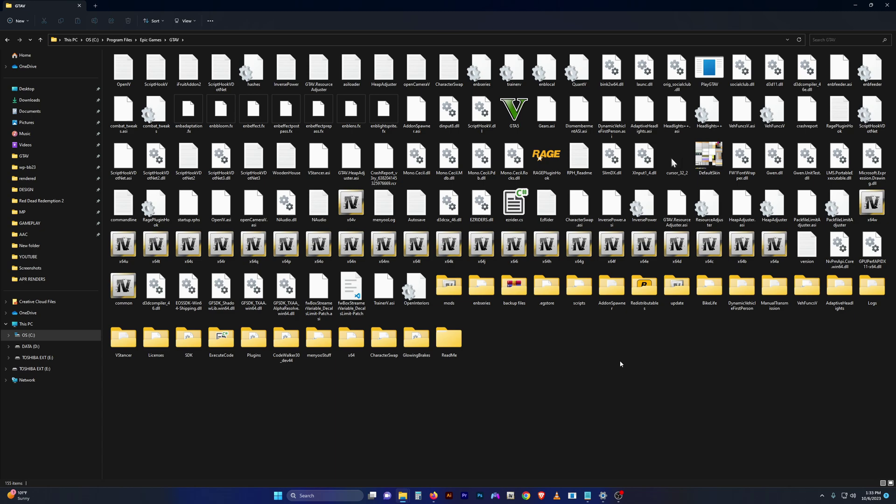
key("u")
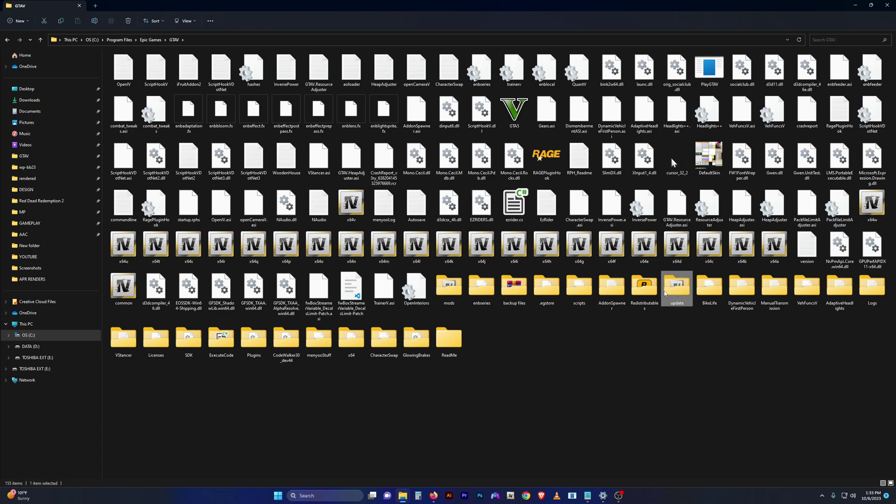
Inspect the update and update2 RPF files in the game's update folder.
double_click(680, 288)
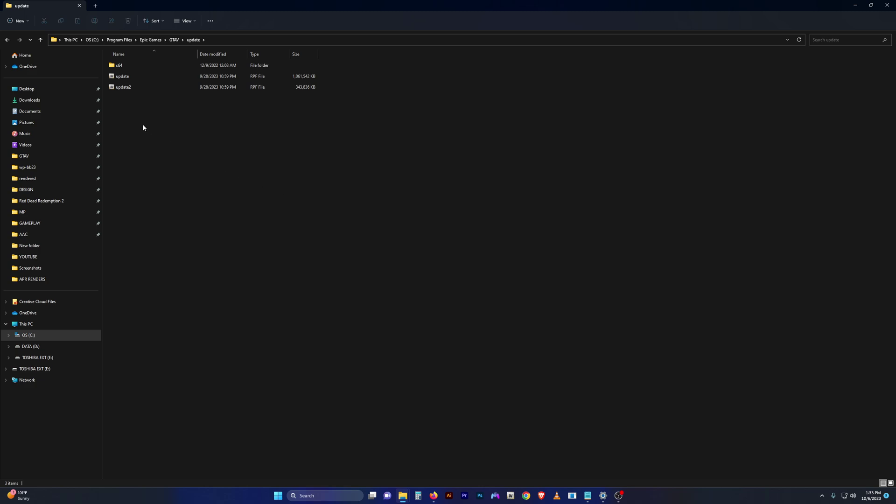
scroll(143, 128, "up", 4, "ctrl")
scroll(173, 111, "up", 1, "ctrl")
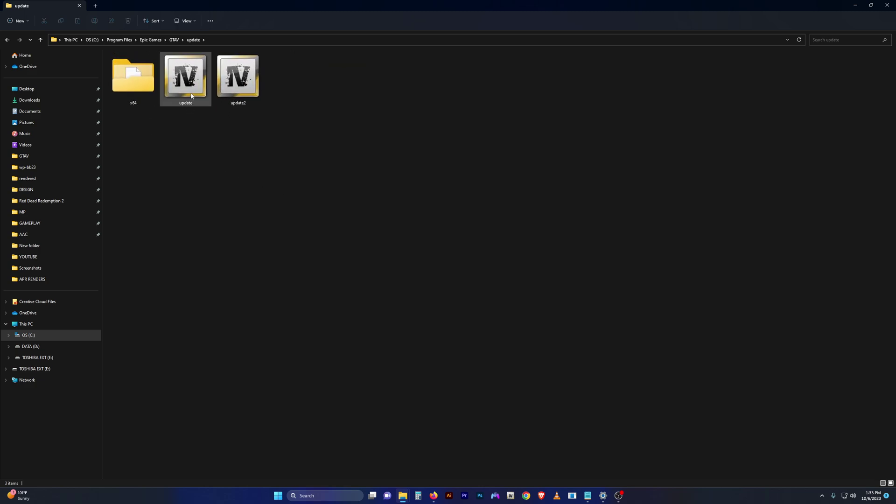
left_click_drag(169, 151, 228, 88)
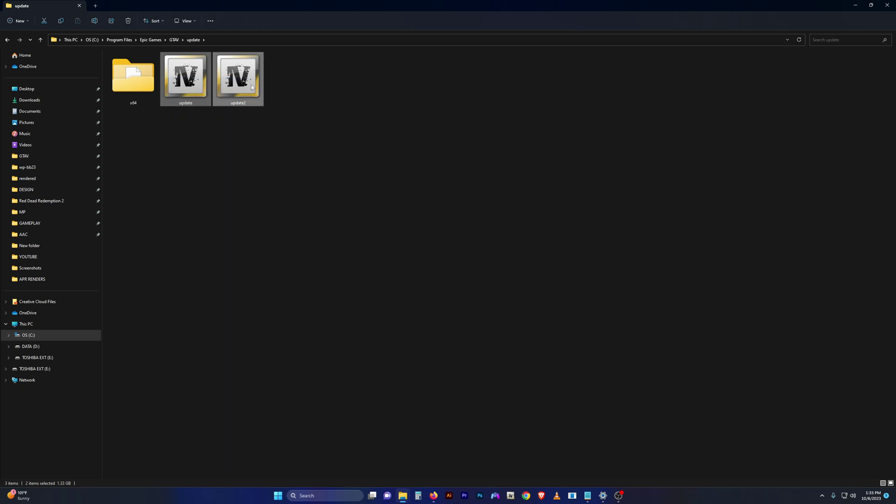
right_click(228, 88)
left_click(164, 140)
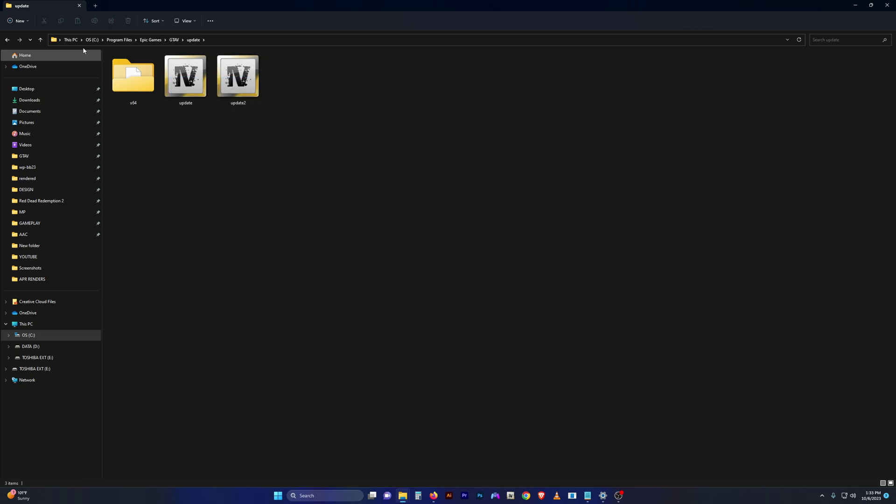
Go back to GTAV and open backup files > gta june update.
left_click(174, 40)
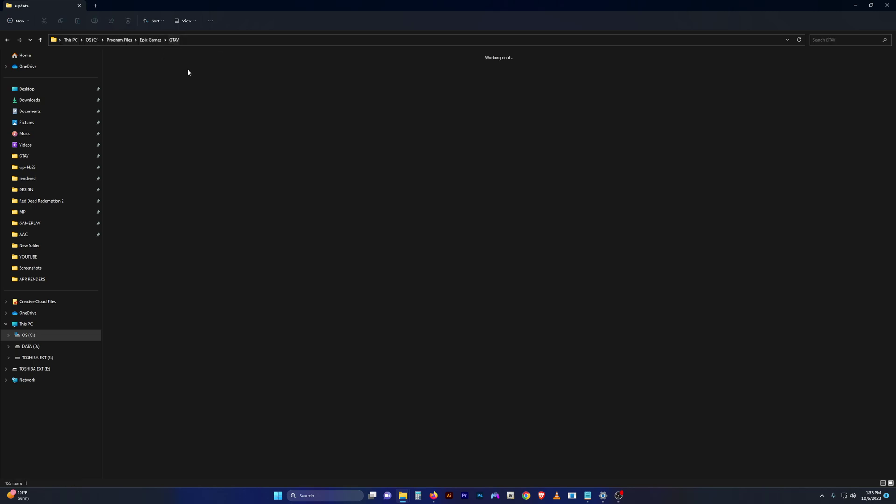
double_click(515, 286)
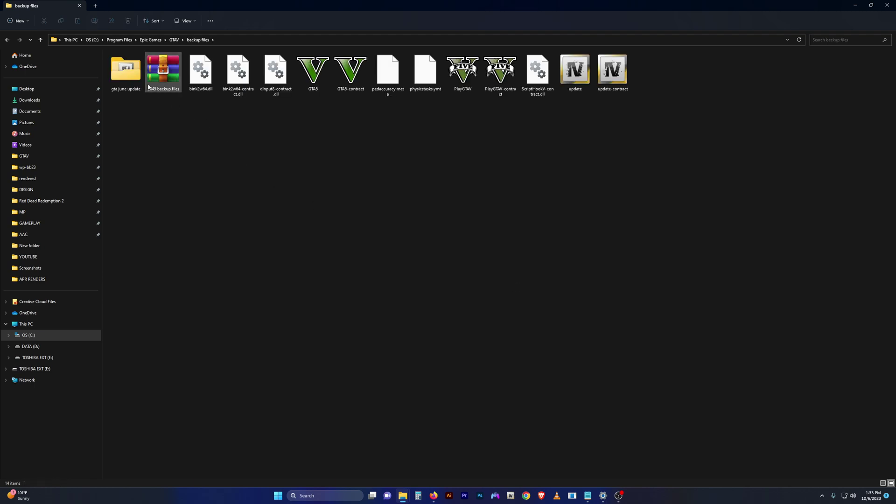
double_click(131, 77)
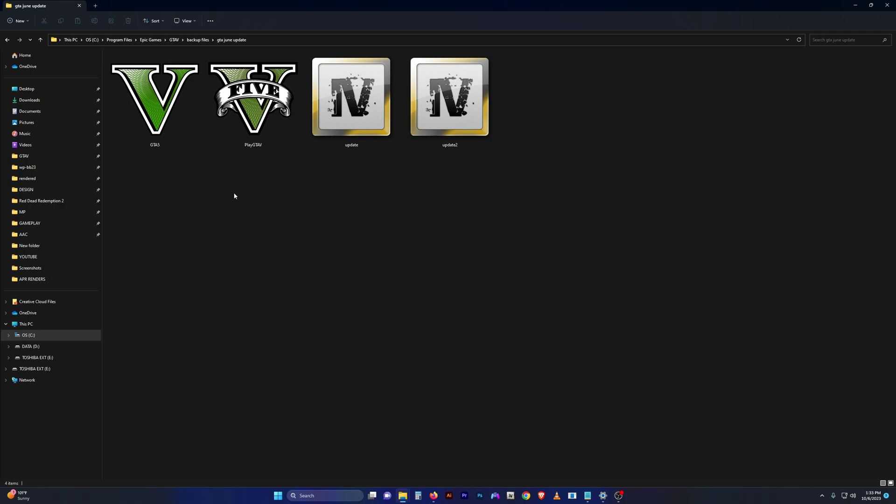
Review the four backed-up files, selecting the update and update2 backups.
left_click_drag(593, 72, 220, 76)
left_click(207, 206)
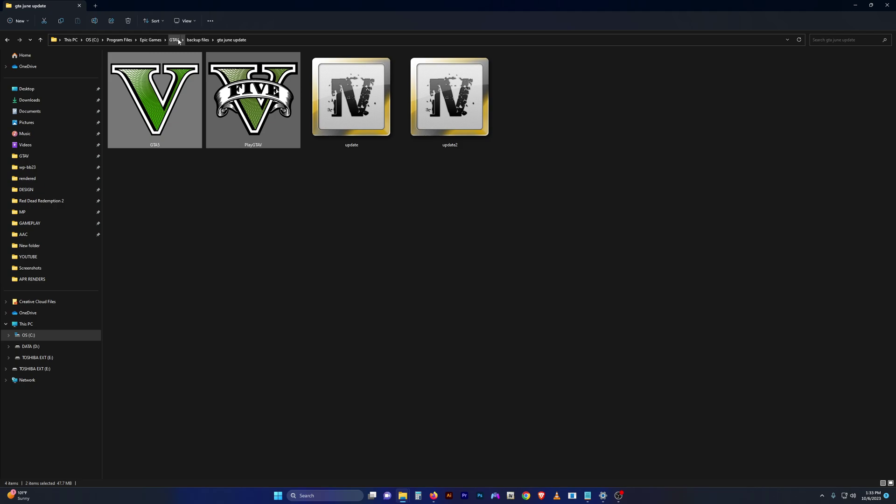
left_click_drag(344, 183, 555, 92)
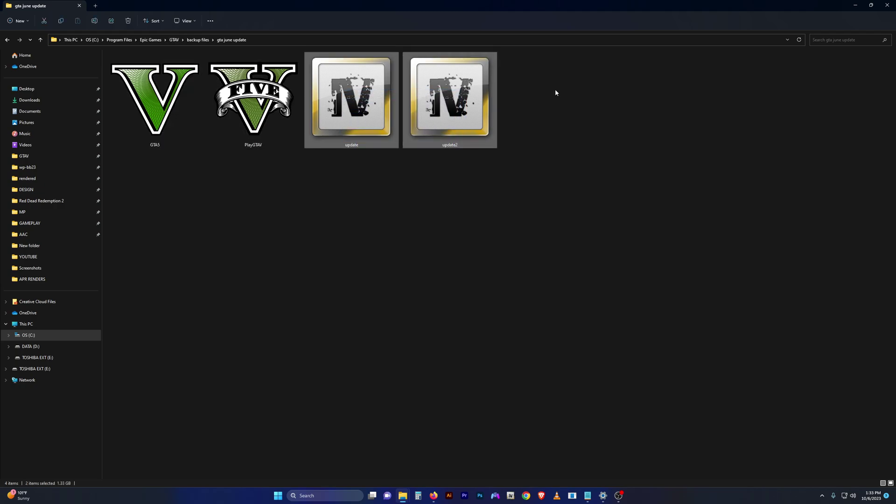
right_click(381, 97)
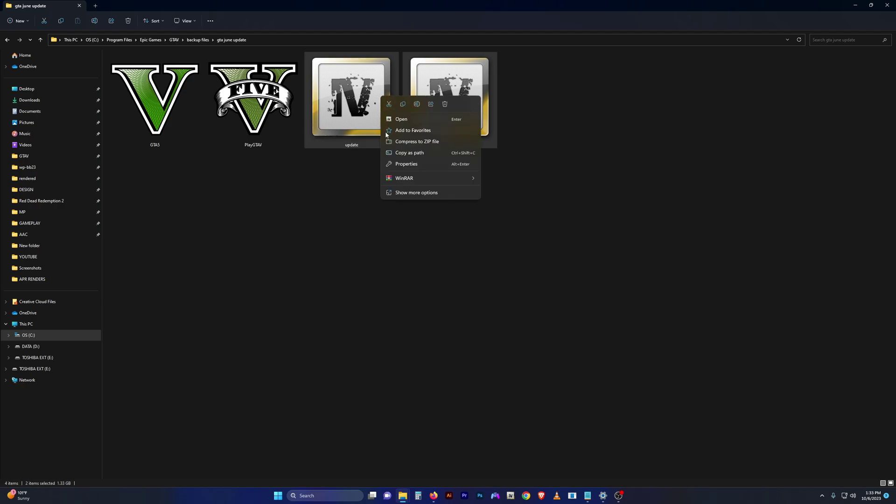
left_click(303, 184)
View the game's update folder, then return to the GTAV folder.
left_click(174, 39)
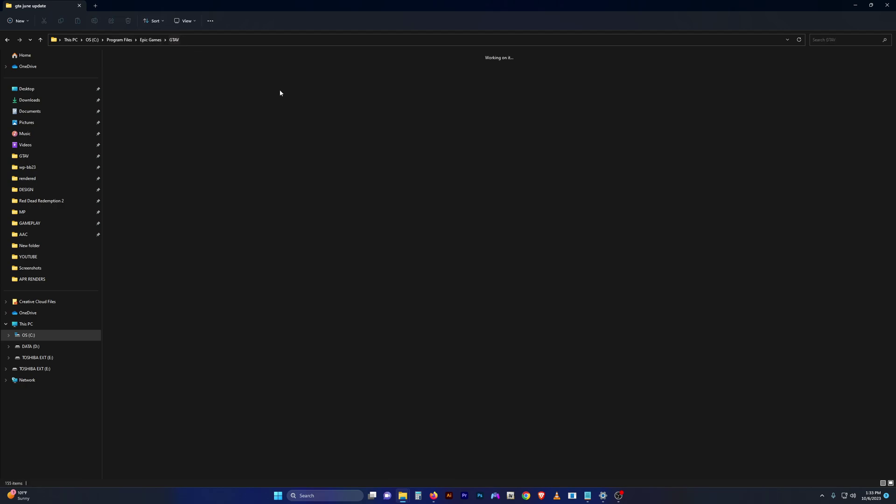
double_click(679, 289)
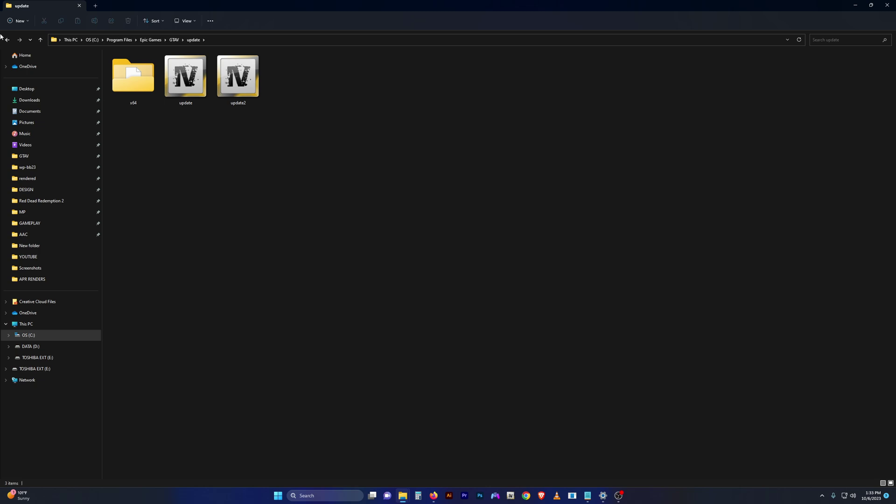
left_click(40, 40)
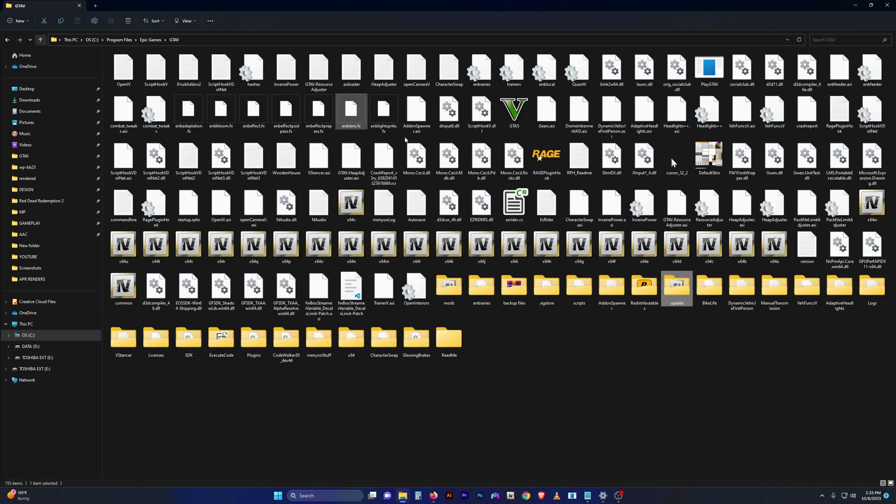
left_click(623, 405)
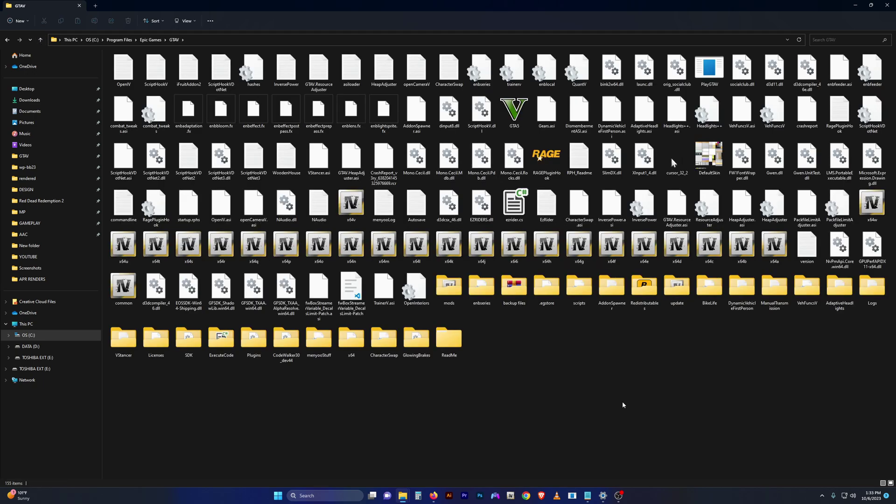
Bring the dev-c.com Script Hook V - AB Software Development page back to the front.
mouse_move(442, 496)
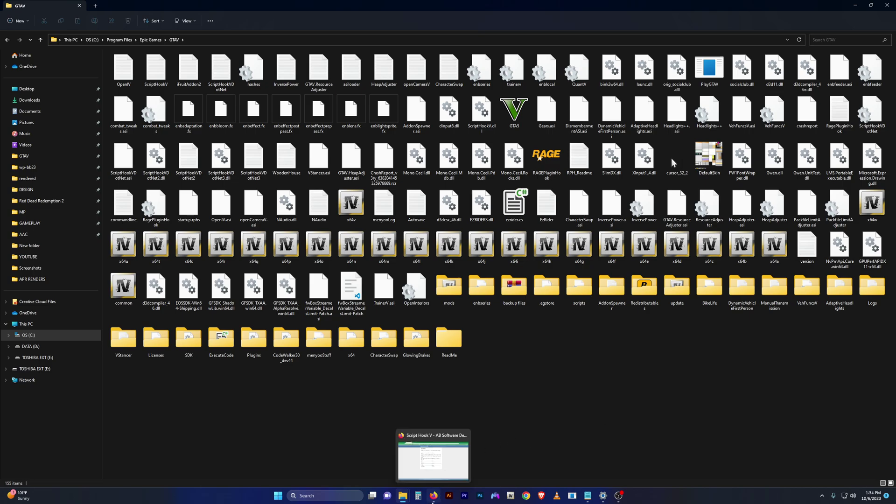
left_click(433, 460)
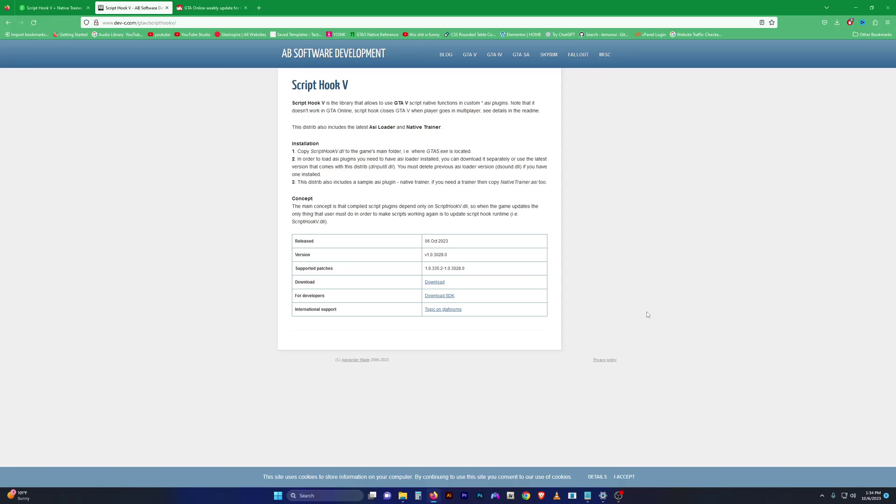